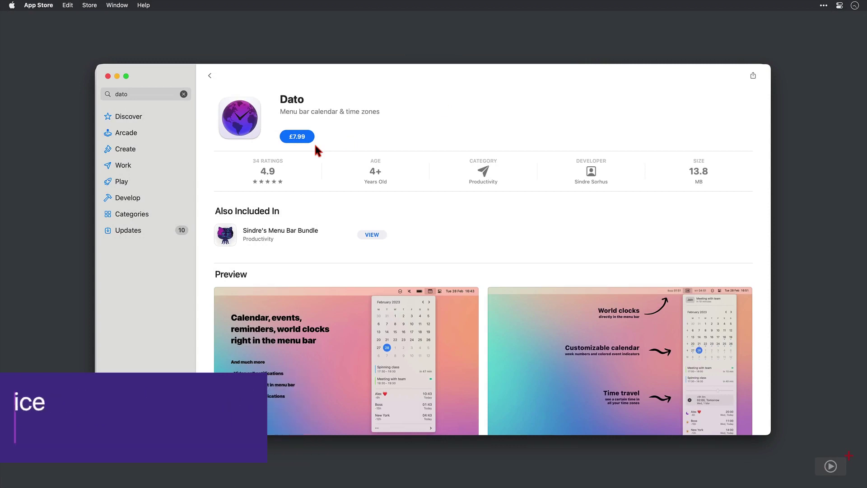
Switch from Dato's £7.99 App Store listing to its Setapp page
key(super+Tab)
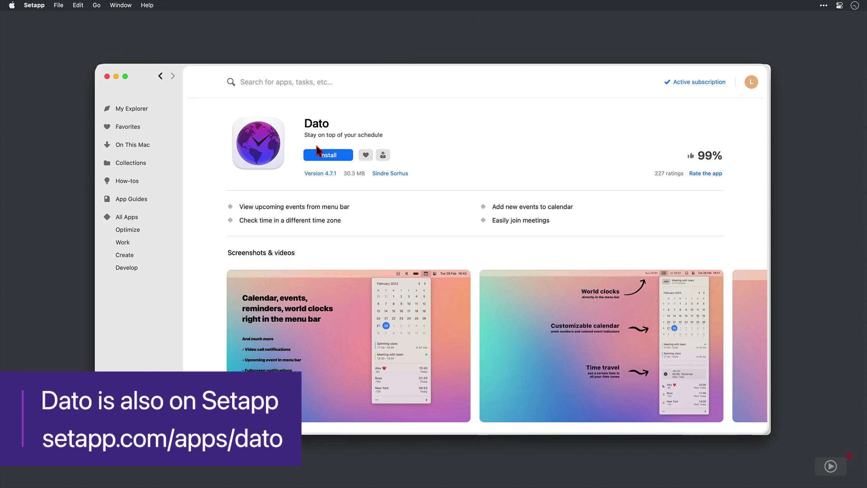
Install Dato from Setapp so the Welcome to Dato window appears
click(329, 156)
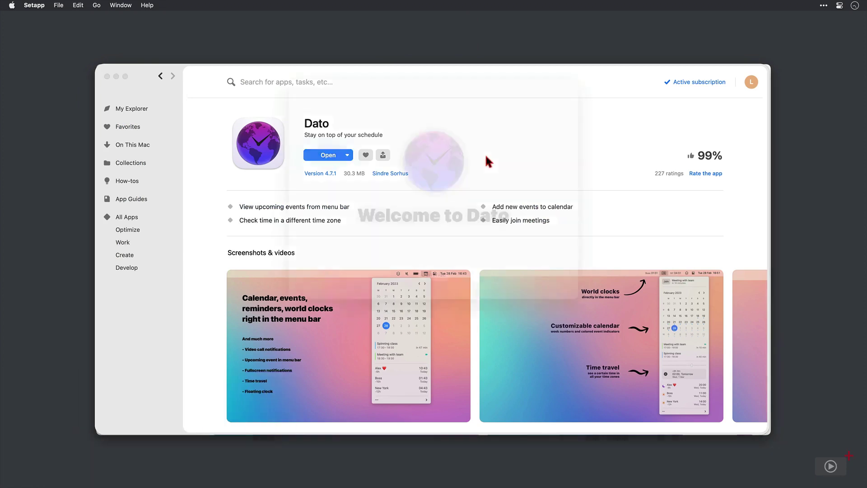
Close Setapp and App Store, then continue setup with launch at startup kept on
click(107, 76)
click(108, 75)
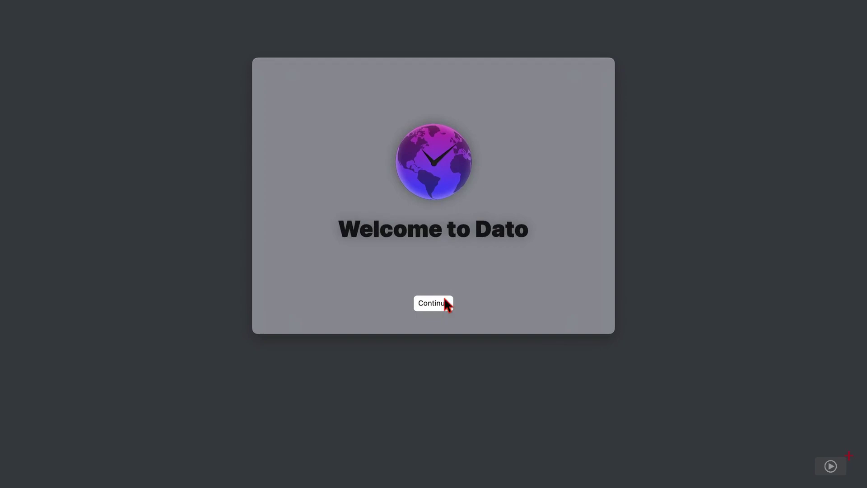
click(444, 299)
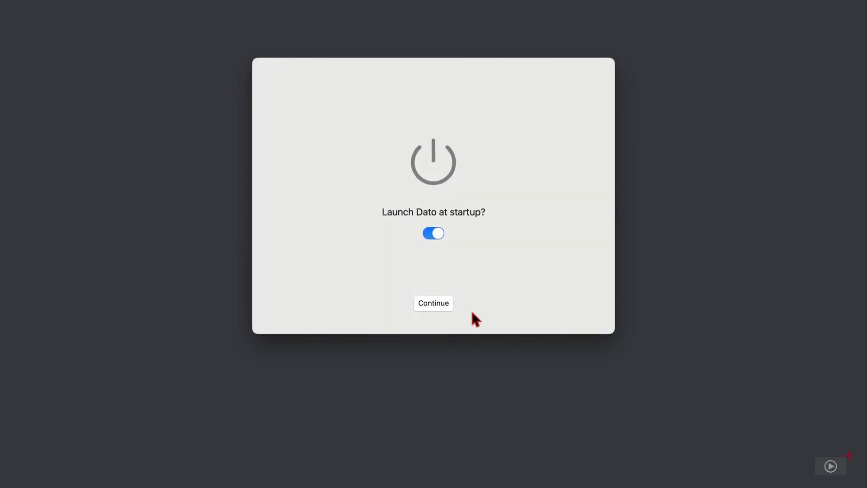
click(446, 302)
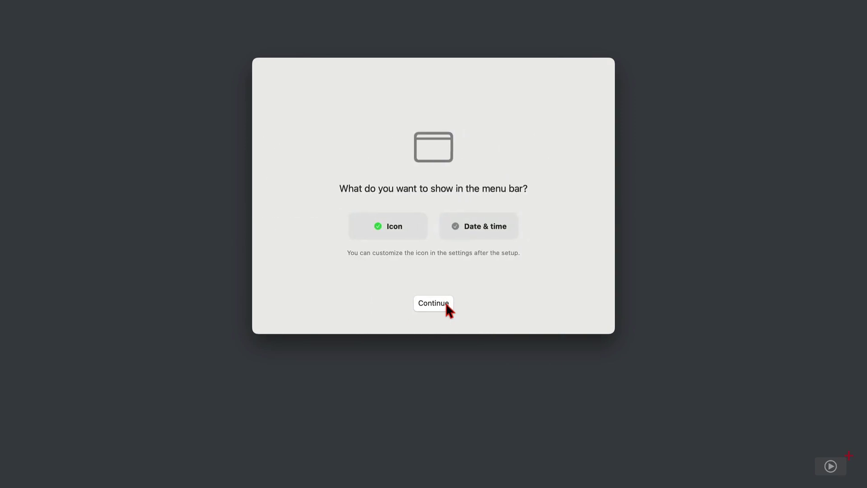
Choose an icon-only menu bar display instead of Date & time, dismissing the clock warning
click(471, 230)
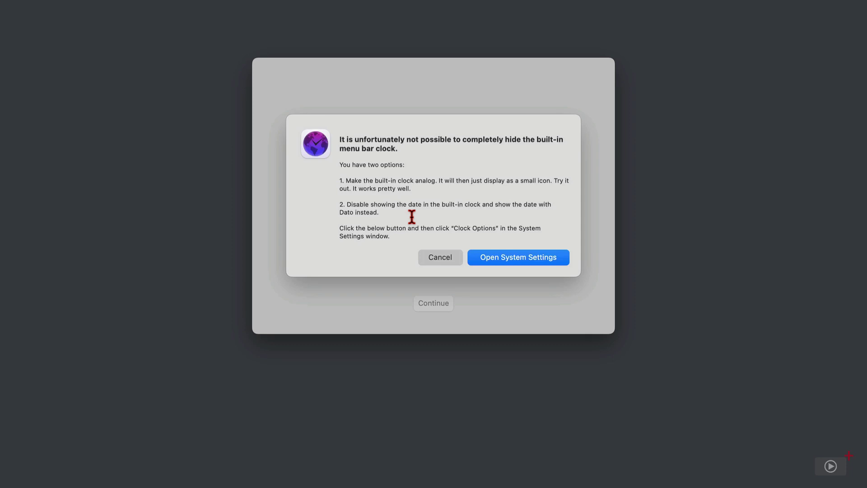
click(438, 259)
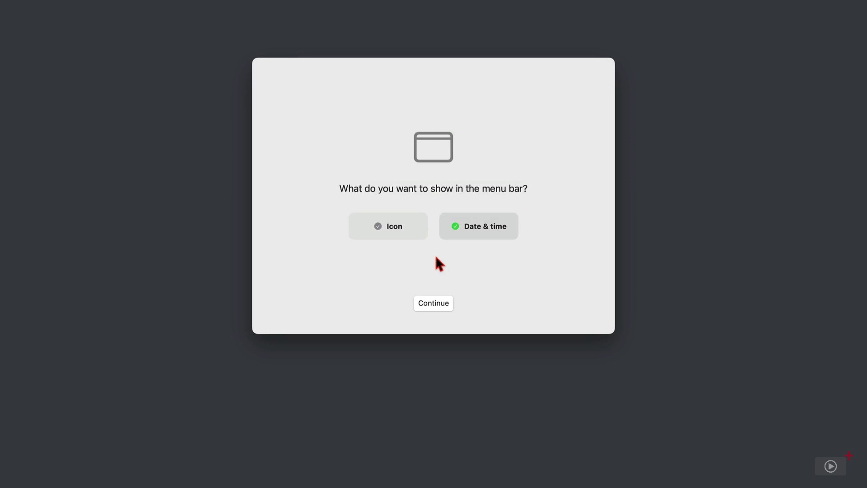
click(400, 227)
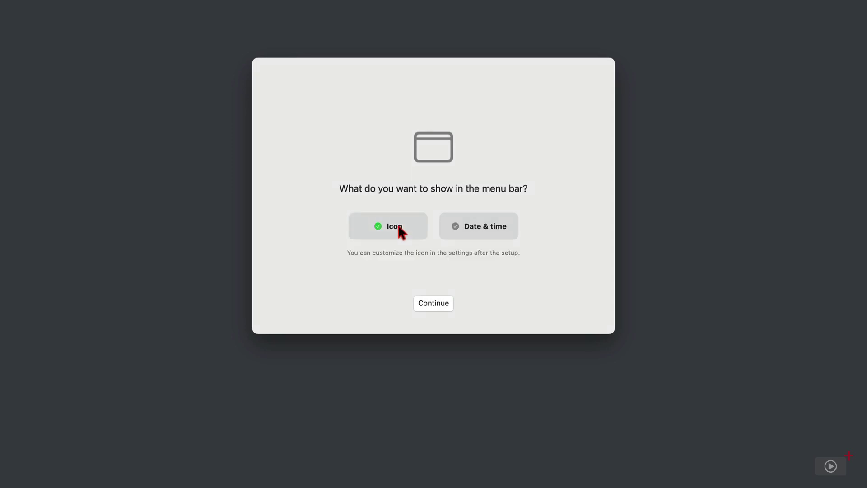
click(431, 304)
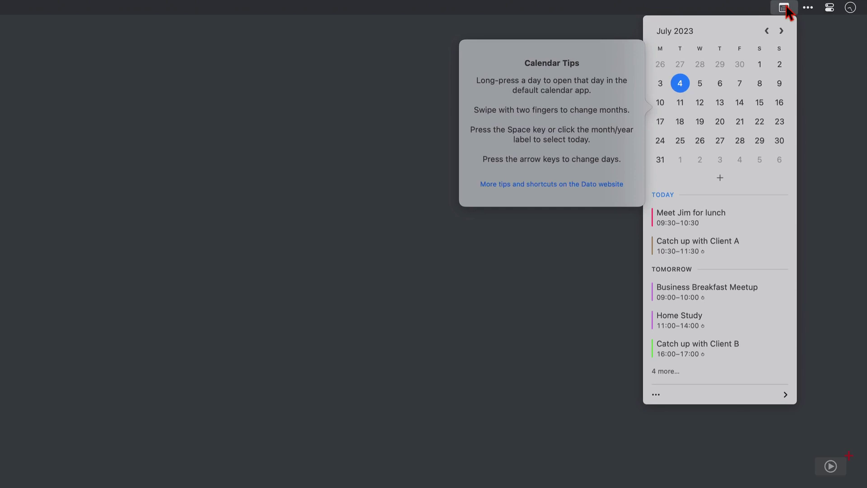
Step the menu bar calendar by weeks, months and years, ending around July 2023
key(Down)
key(Down)
key(Down)
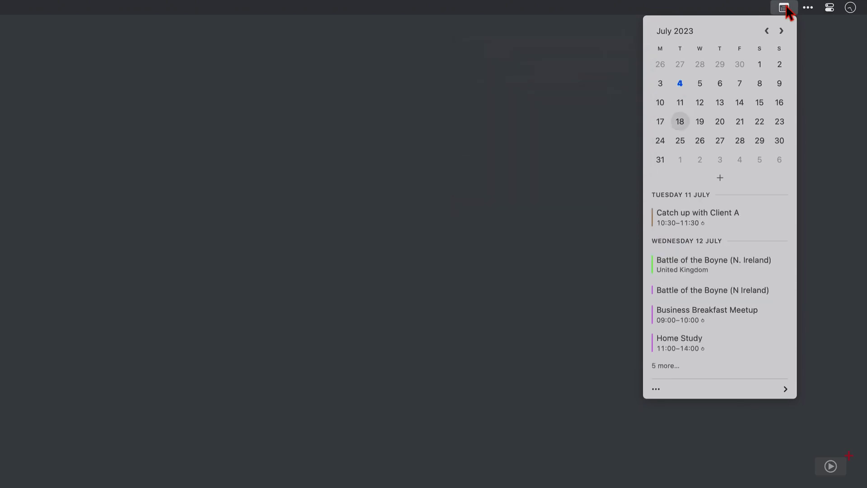
key(Up)
key(Up)
key(Up)
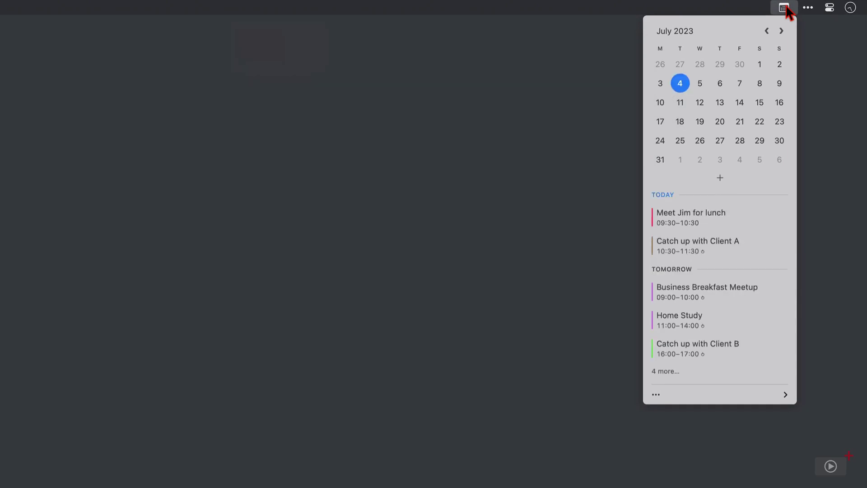
key(alt+Right)
key(alt+Right)
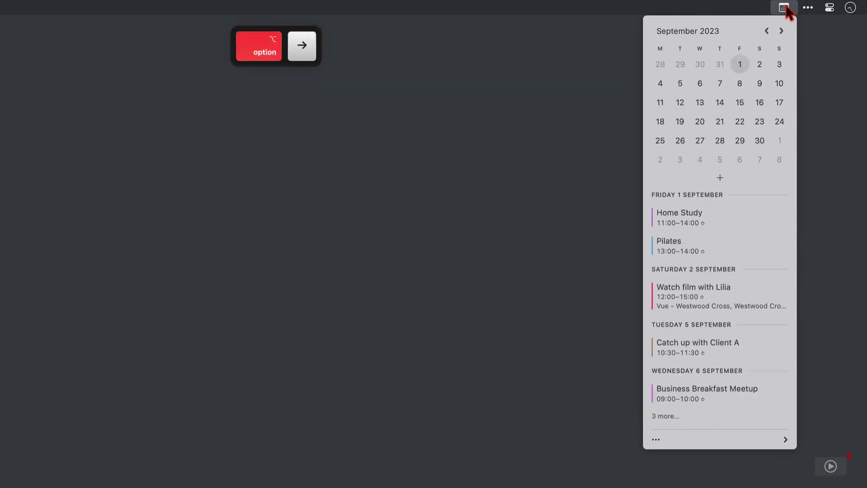
key(alt+Right)
key(alt+Left)
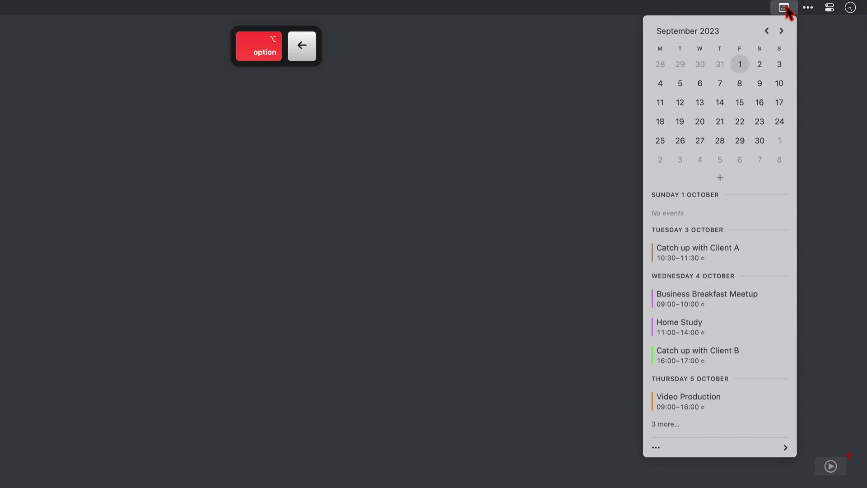
key(alt+Left)
key(alt+Left)
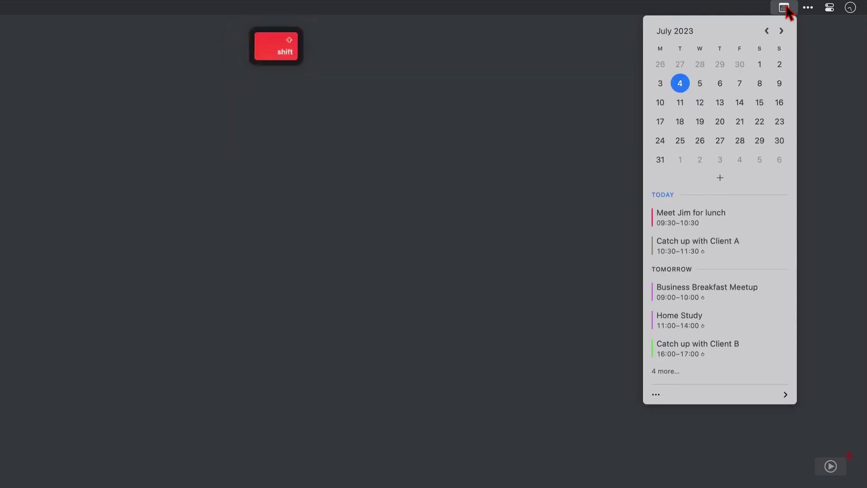
key(shift+alt+Right)
key(shift+alt+Right)
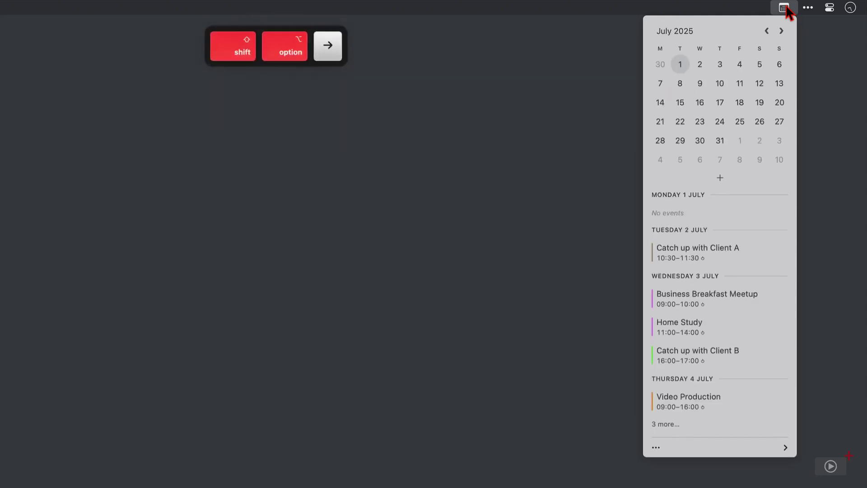
key(shift+alt+Left)
key(shift+alt+Left)
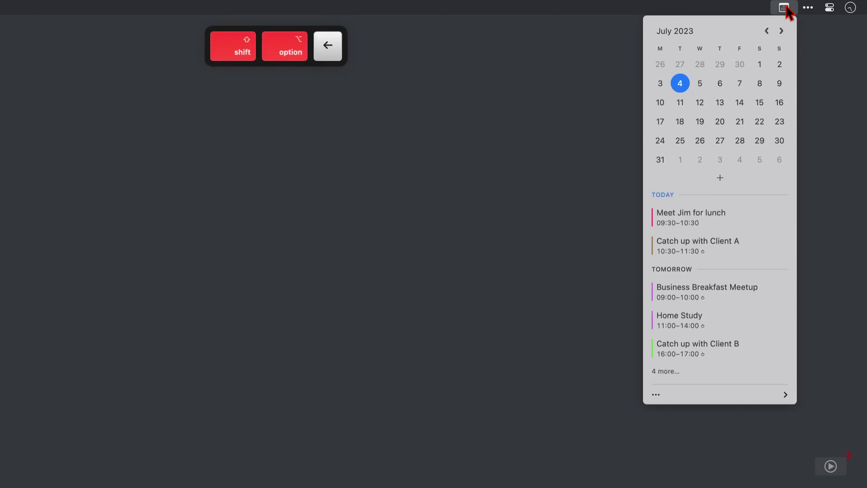
key(alt+Right)
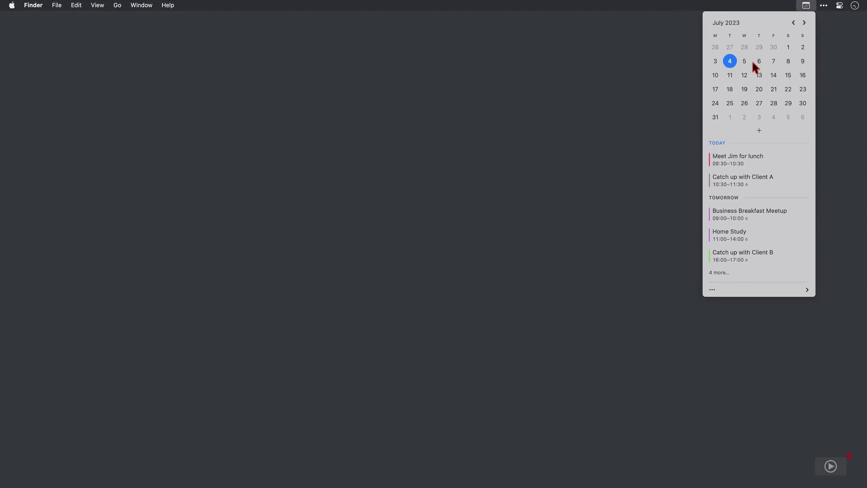
Open 5 July in Calendar and view the Meet Jim for lunch event in Dato
double_click(744, 61)
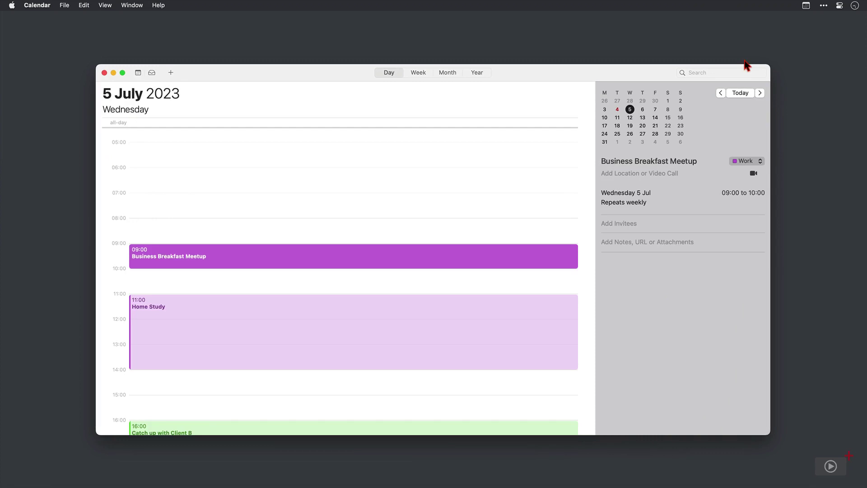
click(806, 7)
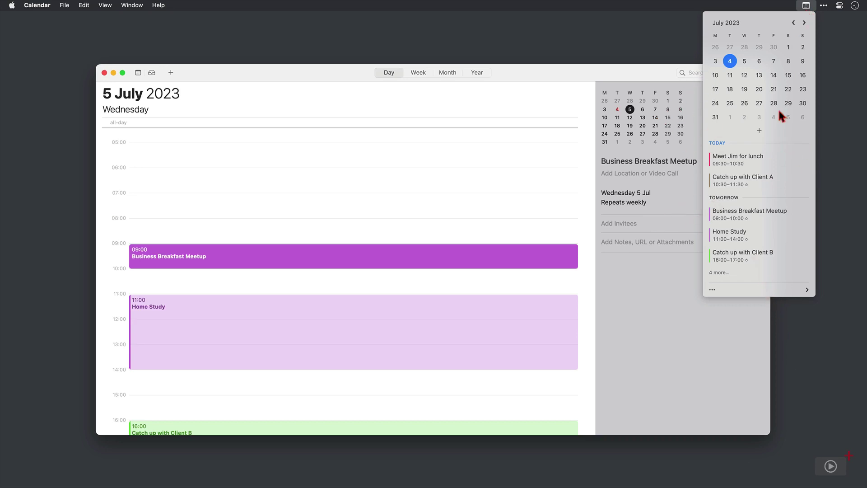
click(768, 162)
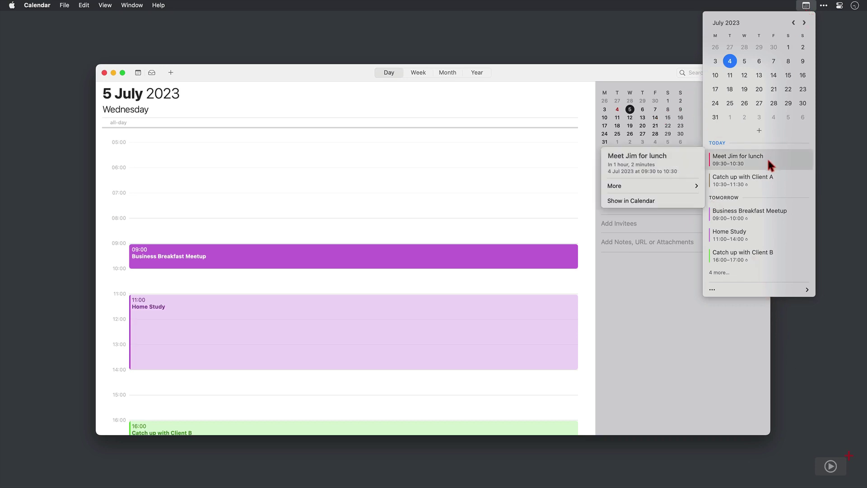
Show the Saturday film event's cinema venue in Maps from the 4 more… list
mouse_move(763, 179)
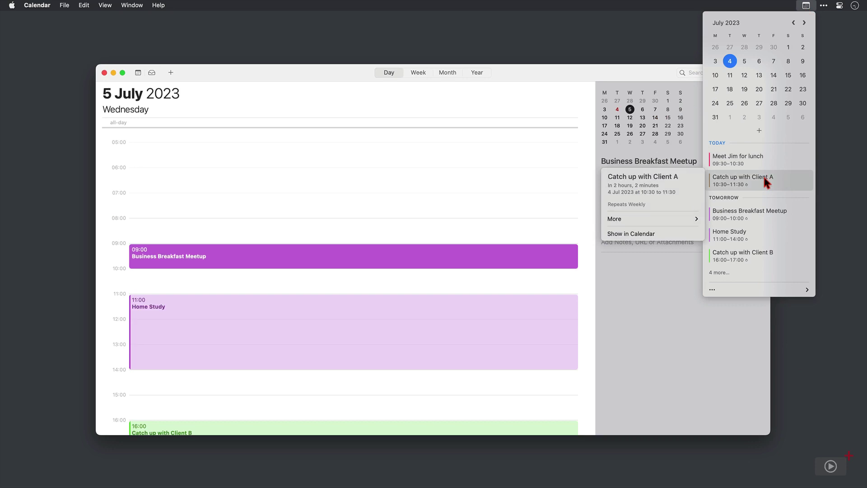
mouse_move(752, 232)
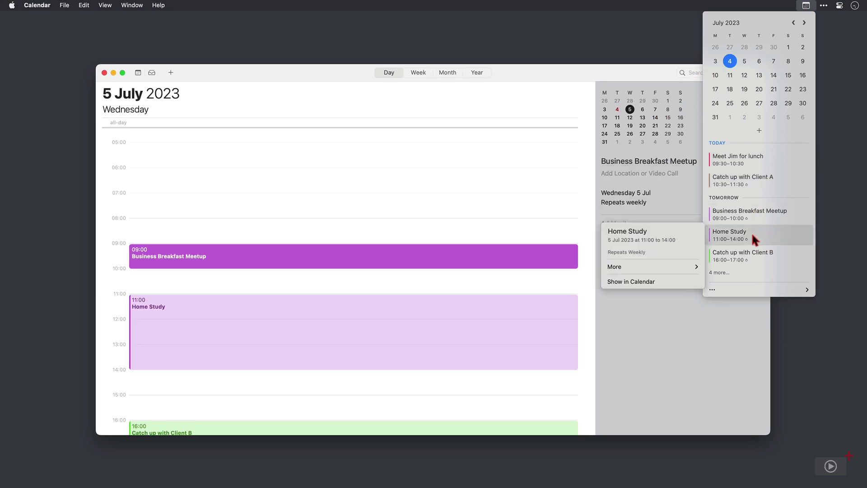
mouse_move(751, 255)
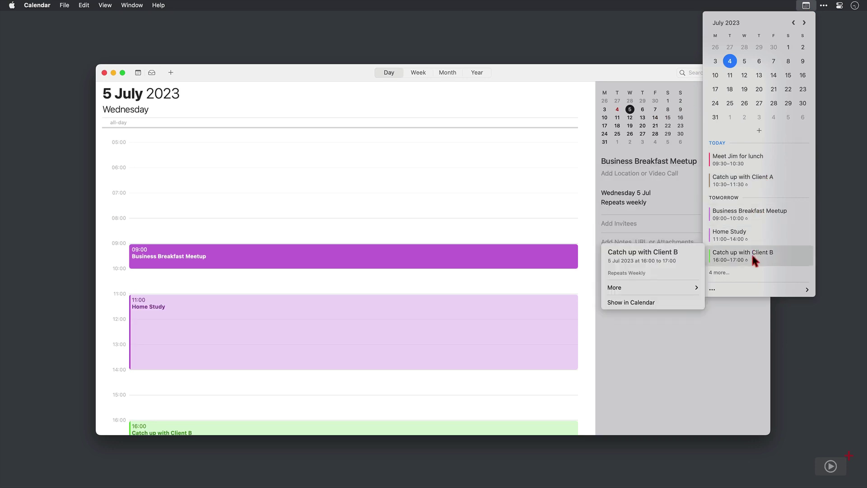
mouse_move(748, 274)
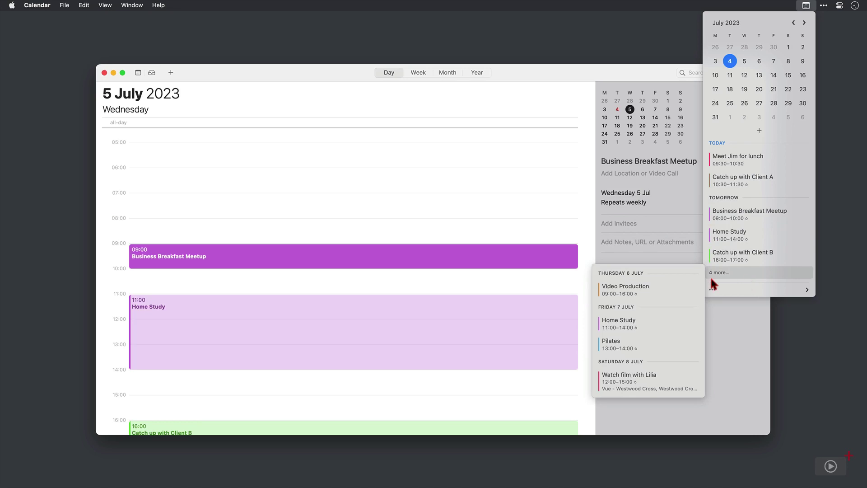
mouse_move(646, 380)
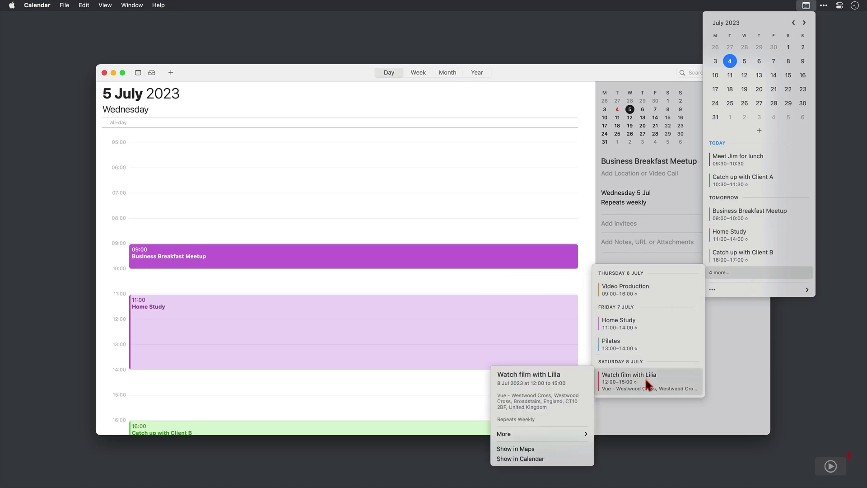
click(545, 448)
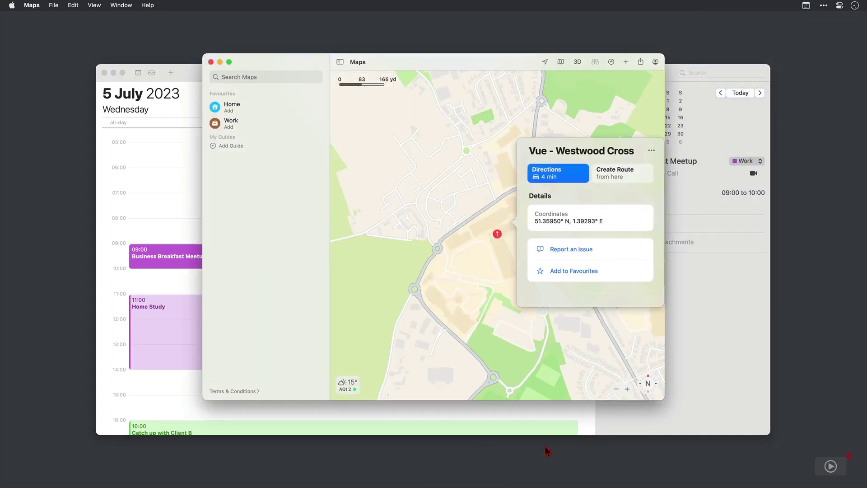
Close the cinema place card and Maps, bringing Calendar back to the front
key(super+w)
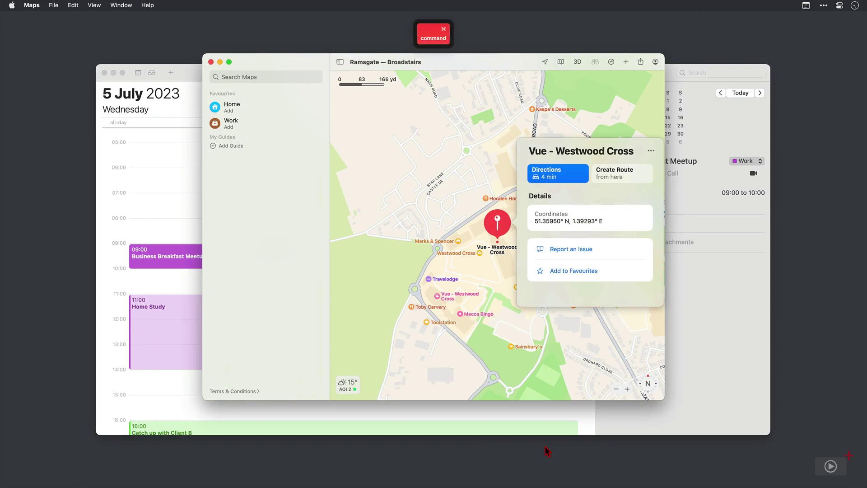
key(super+w)
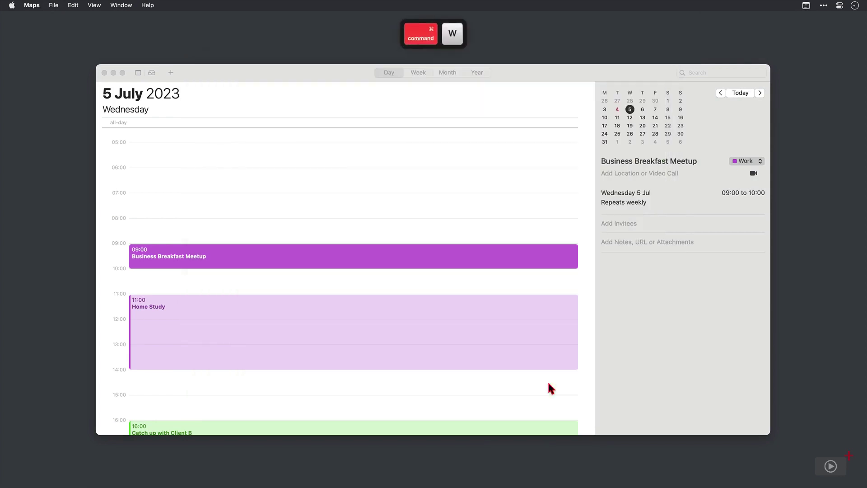
click(548, 383)
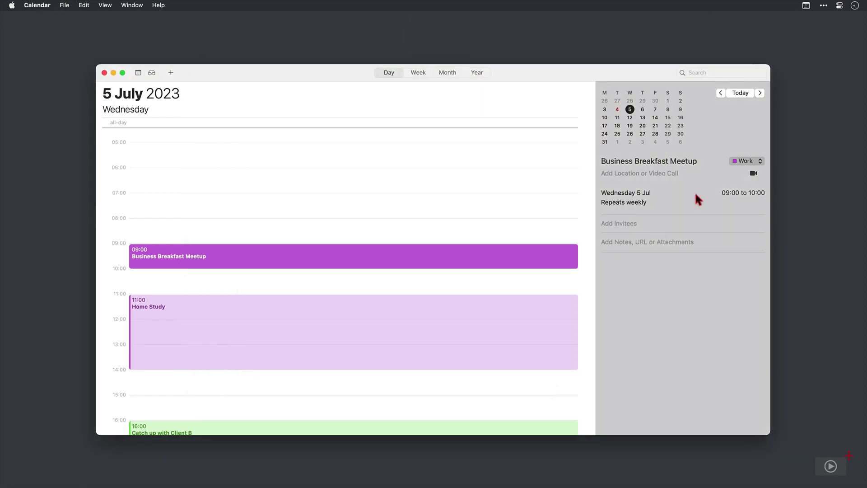
Enable Show reminders with a due date in Dato's Events settings, keeping all reminder lists
click(807, 6)
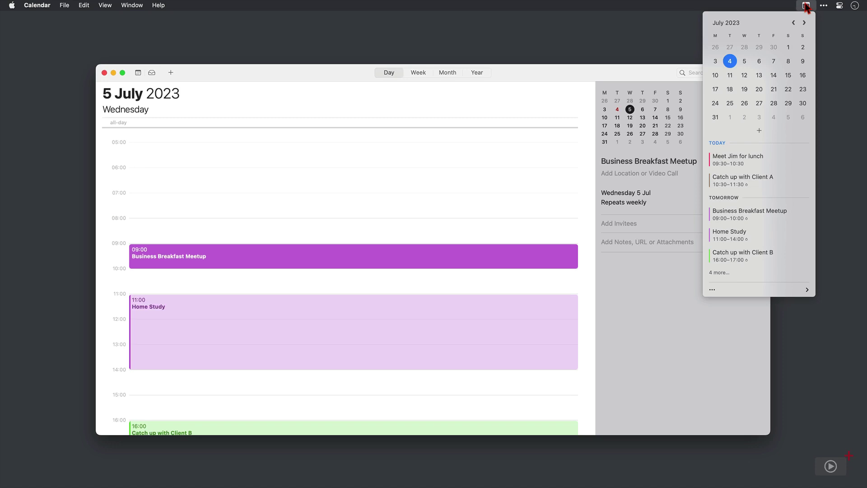
click(785, 290)
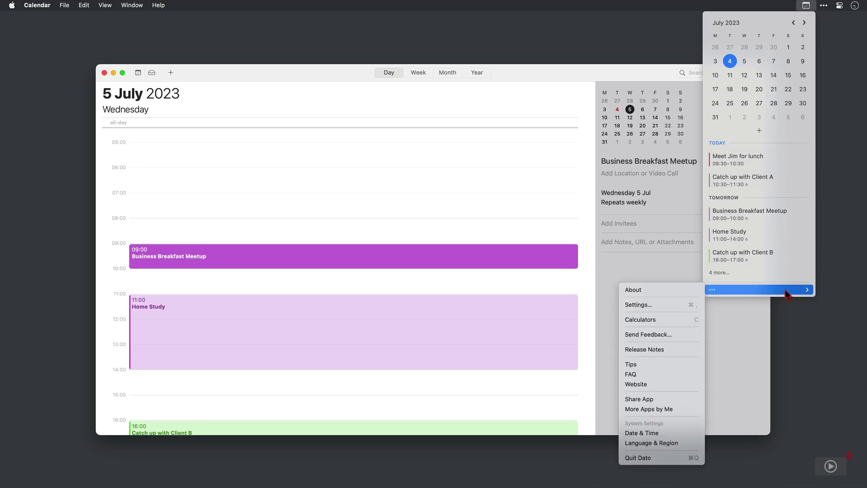
click(665, 304)
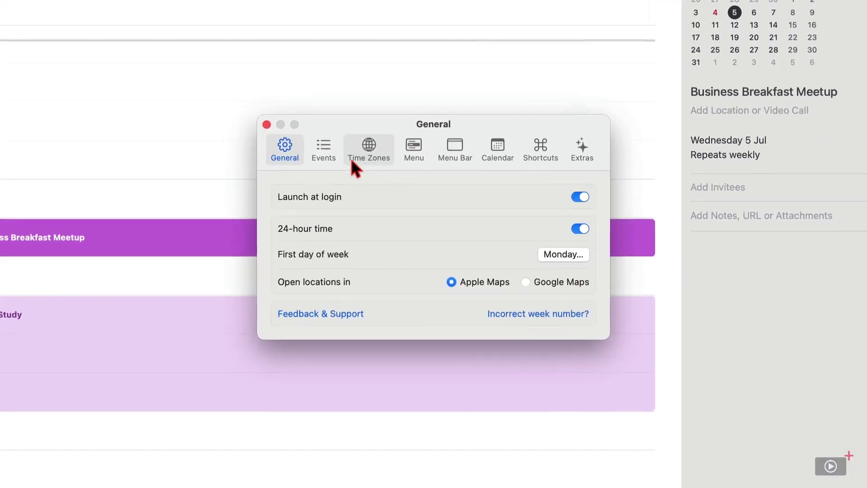
click(331, 152)
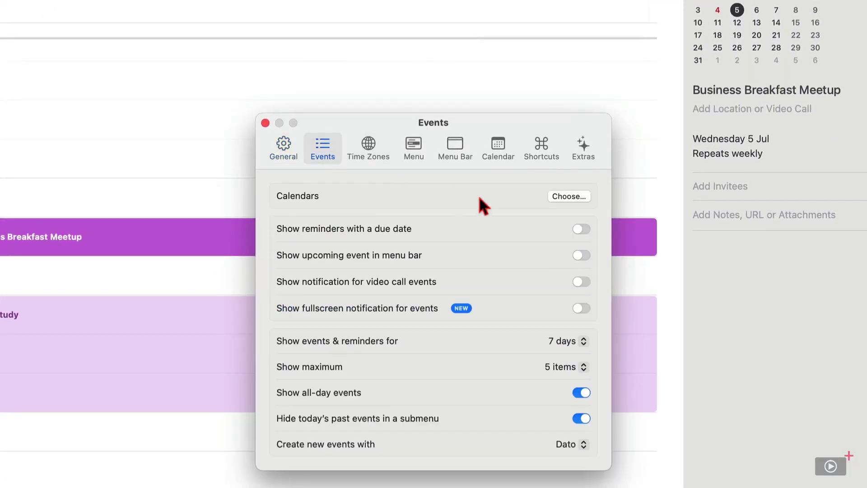
click(581, 228)
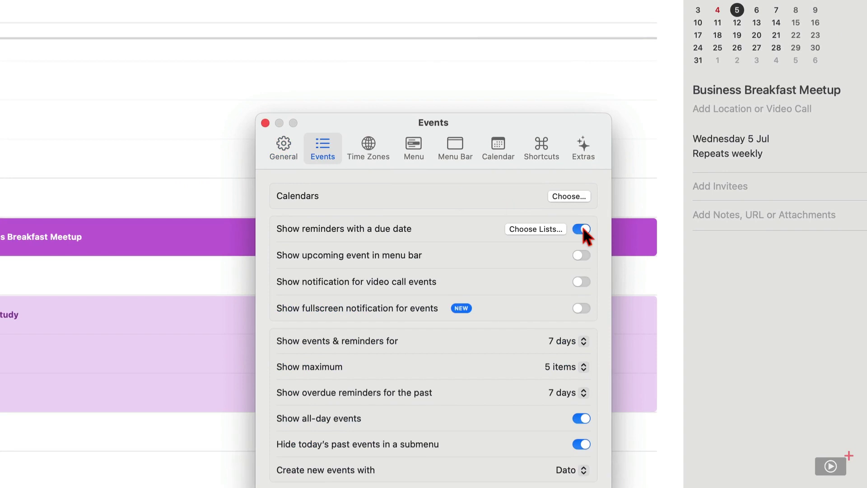
click(544, 227)
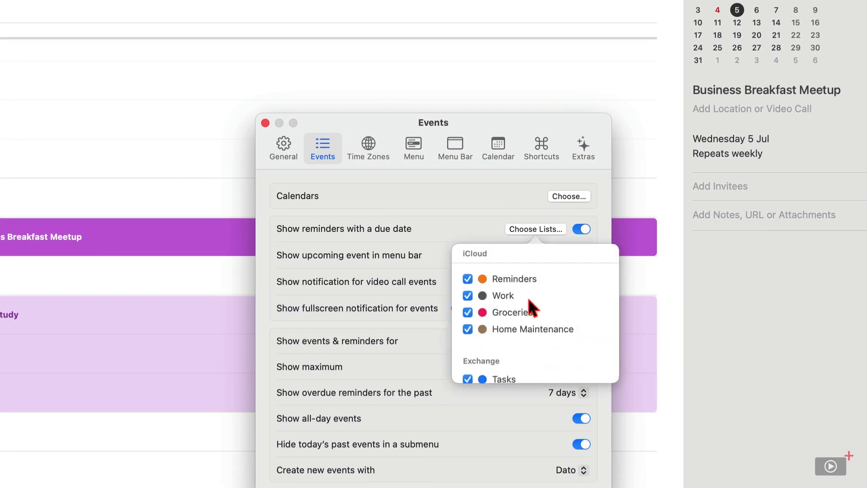
scroll(527, 297, down, 2)
scroll(531, 295, up, 2)
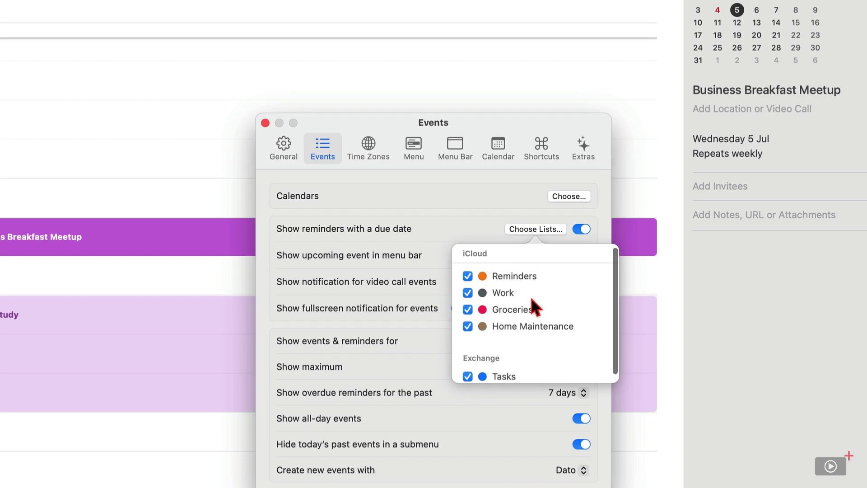
click(482, 222)
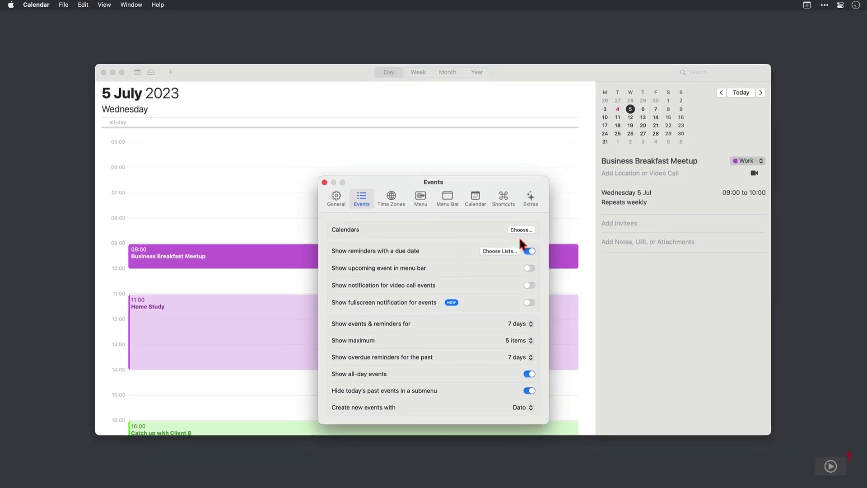
click(806, 5)
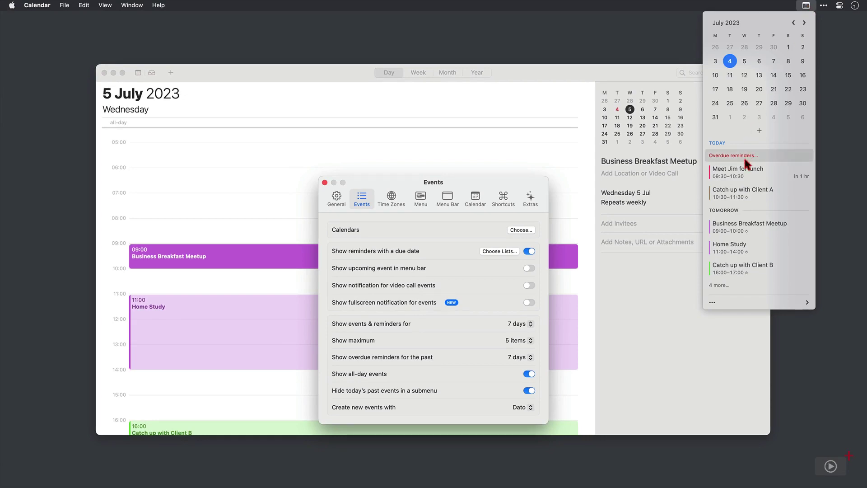
Snooze the overdue Renew Tottenham Season Ticket reminder for 15 minutes
mouse_move(745, 159)
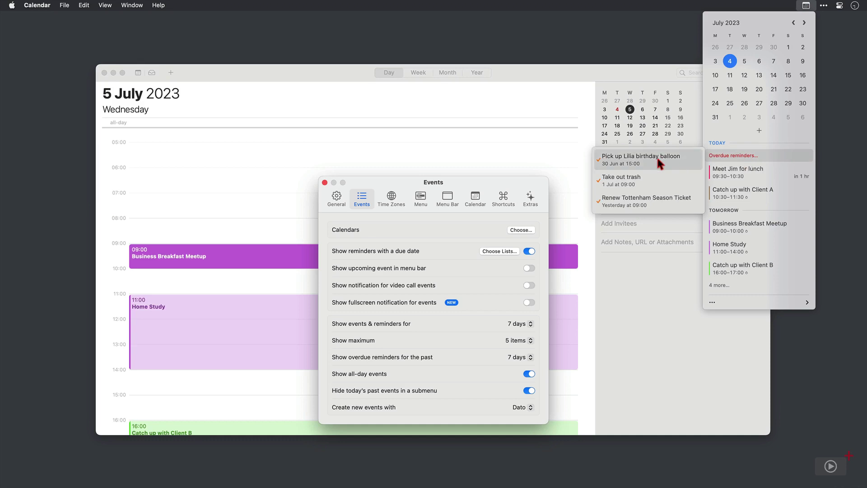
mouse_move(650, 190)
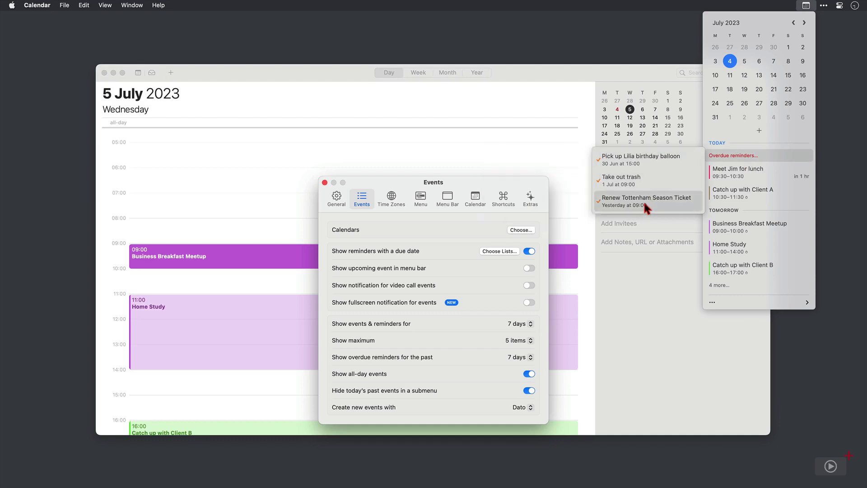
mouse_move(645, 206)
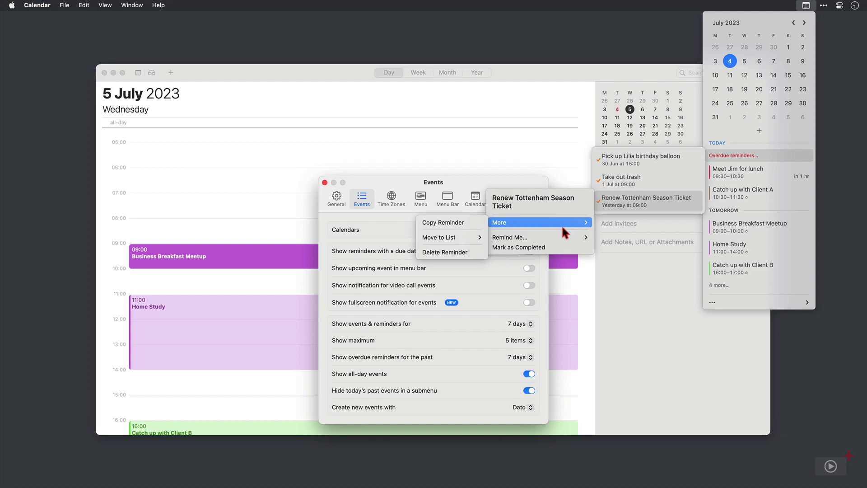
mouse_move(559, 237)
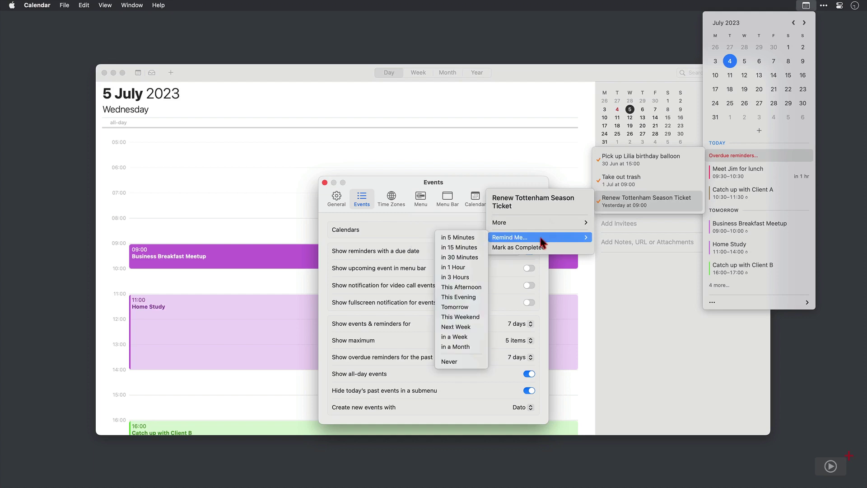
click(461, 247)
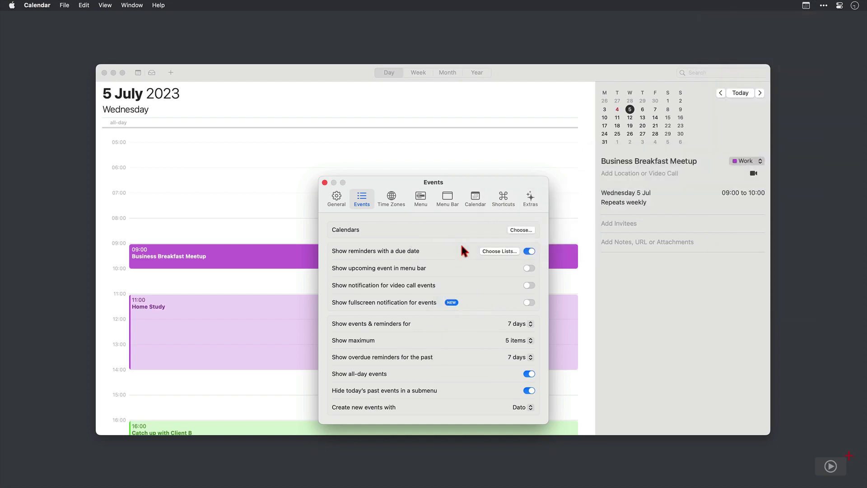